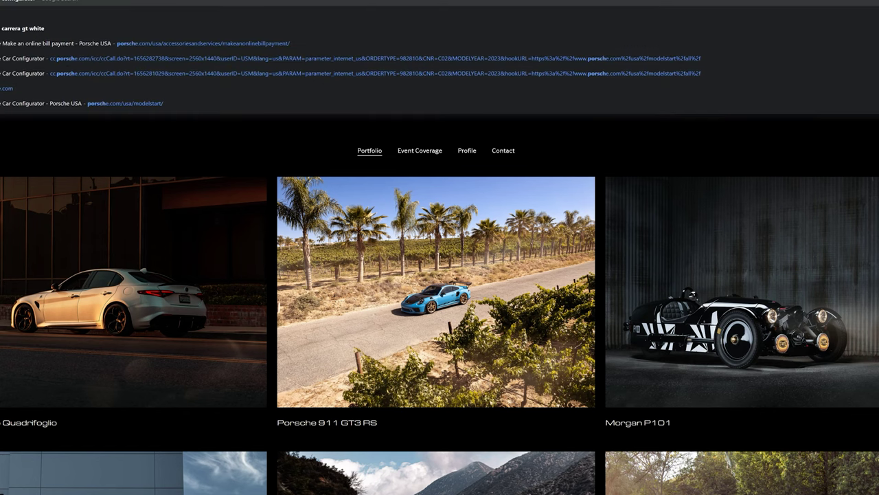
Search the web for 'porsche car configurator'.
key(Return)
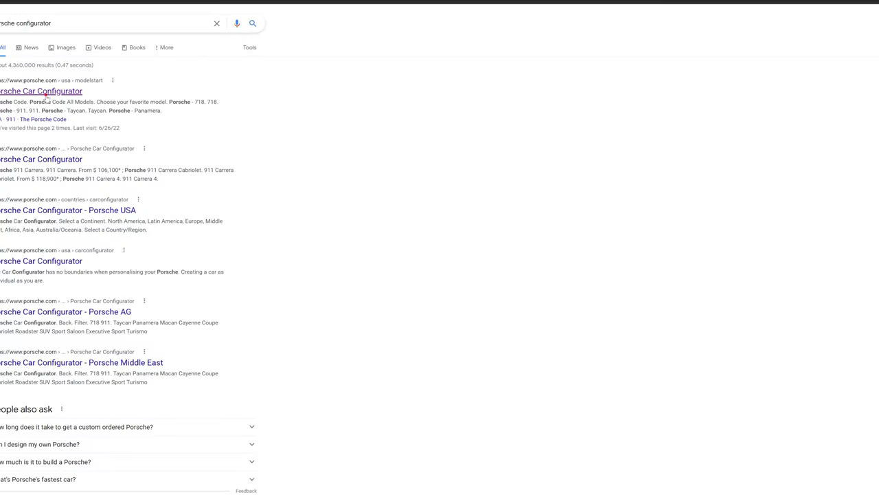
Open the Porsche Car Configurator site, choose the 718 range and scroll to the Cayman GT4.
click(41, 90)
click(222, 198)
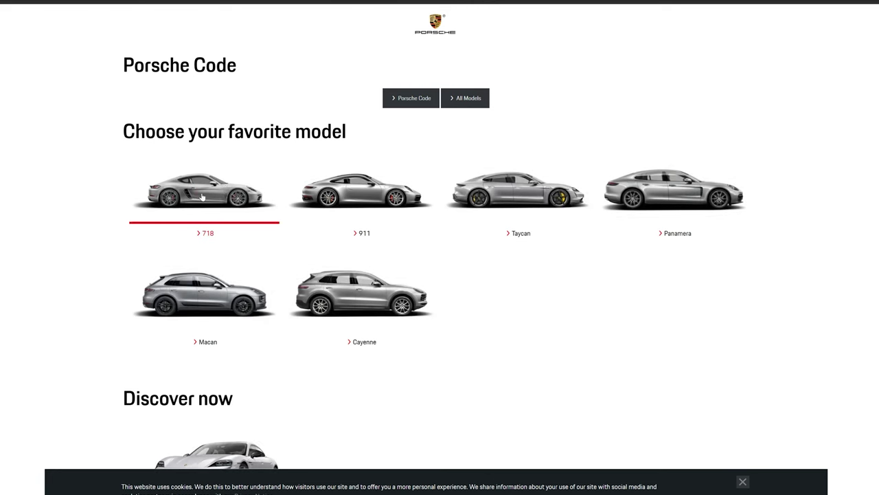
scroll(810, 194, down, 6)
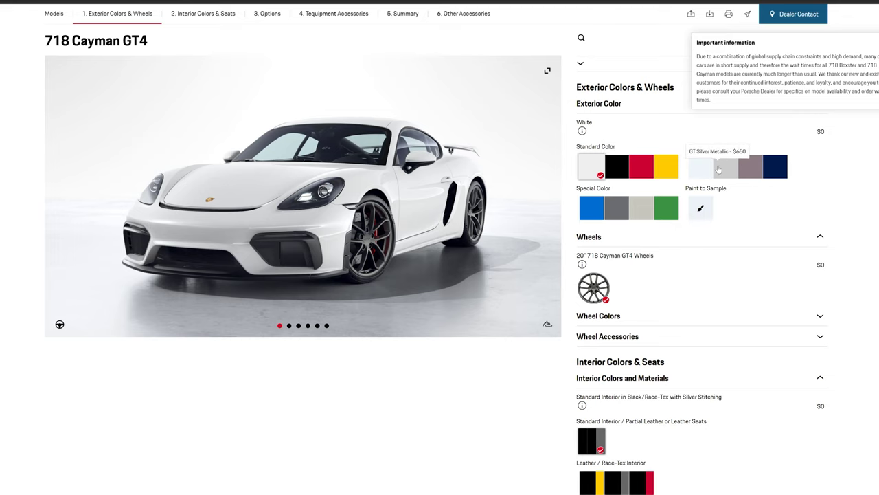
Paint the GT4 GT Silver Metallic and add Satin Aurum painted wheels ($600).
click(719, 169)
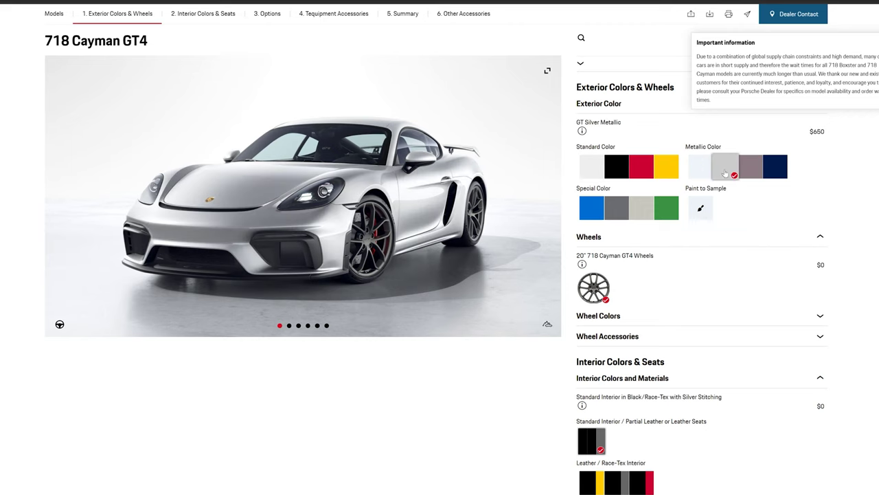
scroll(783, 199, down, 1)
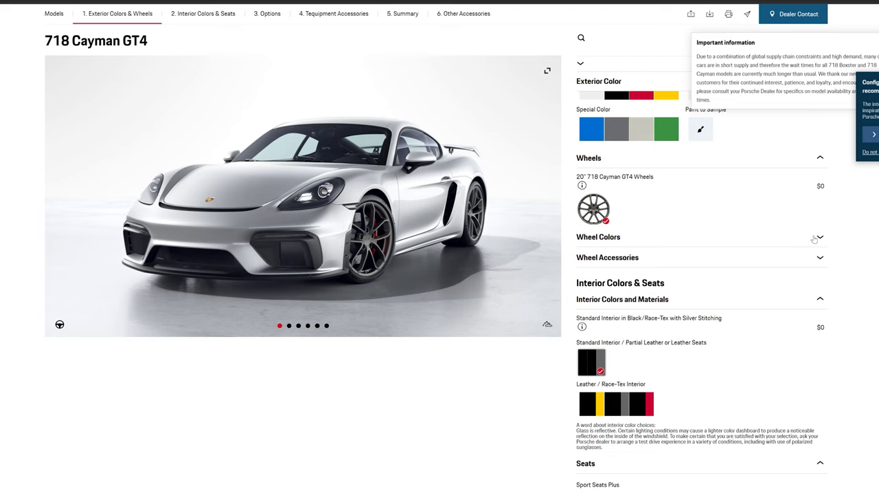
click(815, 238)
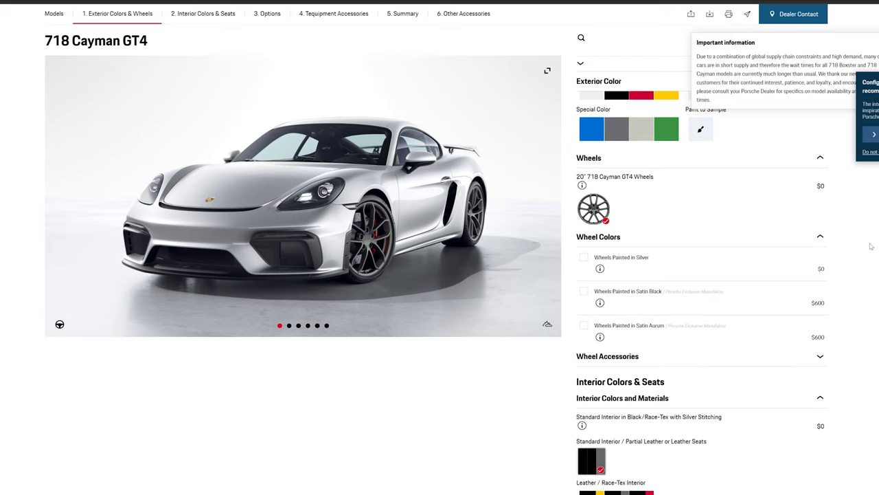
click(585, 327)
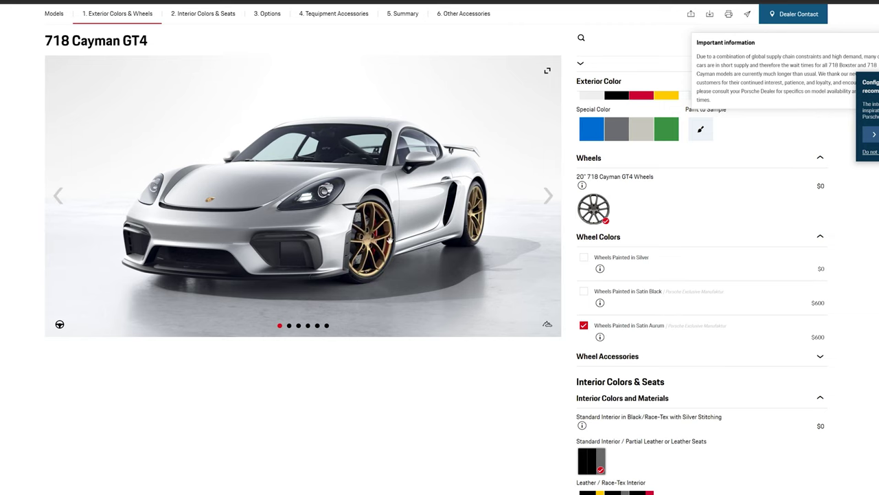
scroll(860, 259, down, 3)
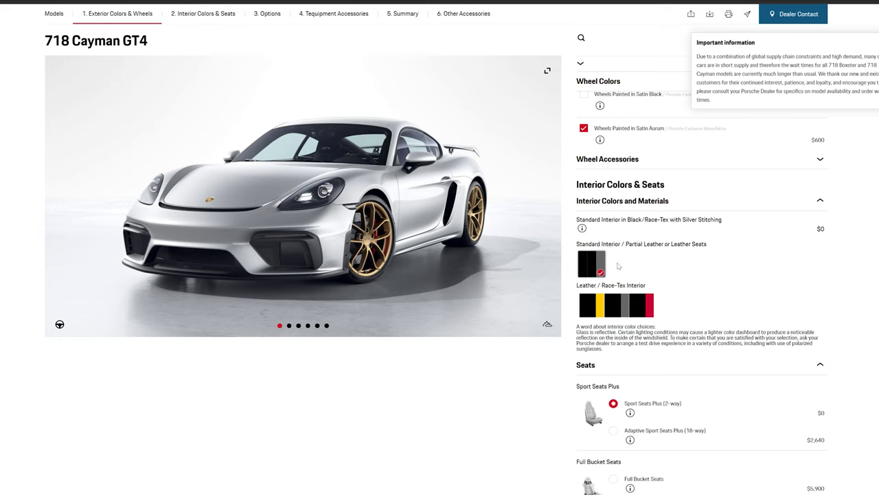
Choose Black Leather/Race-Tex with Yellow Stitching ($2,160), accept the required changes, and view the dashboard.
click(592, 303)
click(323, 366)
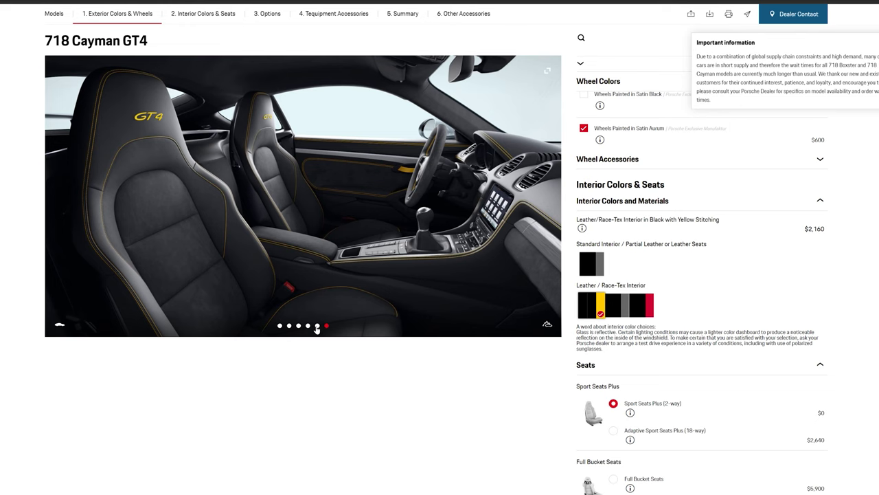
click(317, 326)
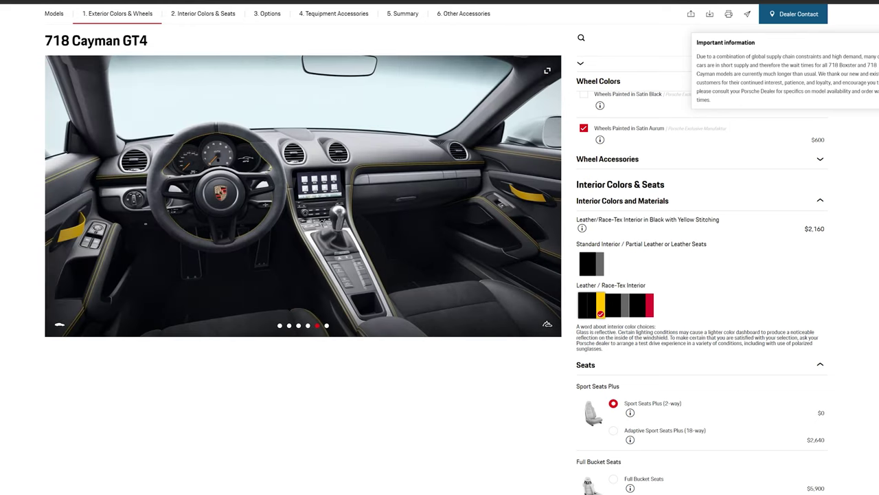
scroll(691, 280, down, 3)
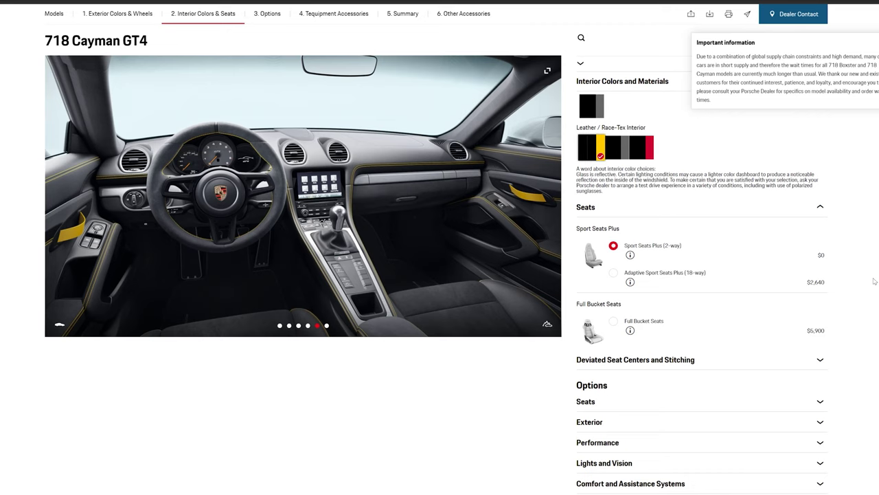
Browse the Seats and Exterior option lists without adding any extras.
scroll(799, 213, down, 3)
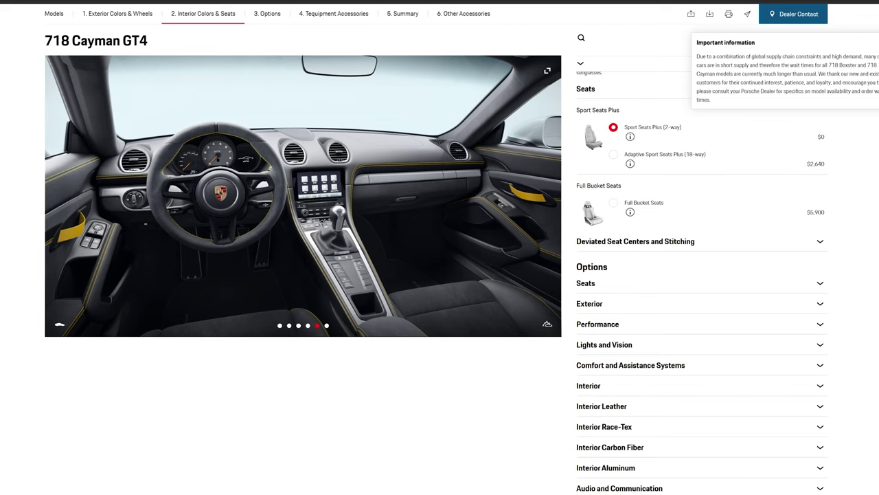
scroll(825, 275, down, 1)
click(820, 247)
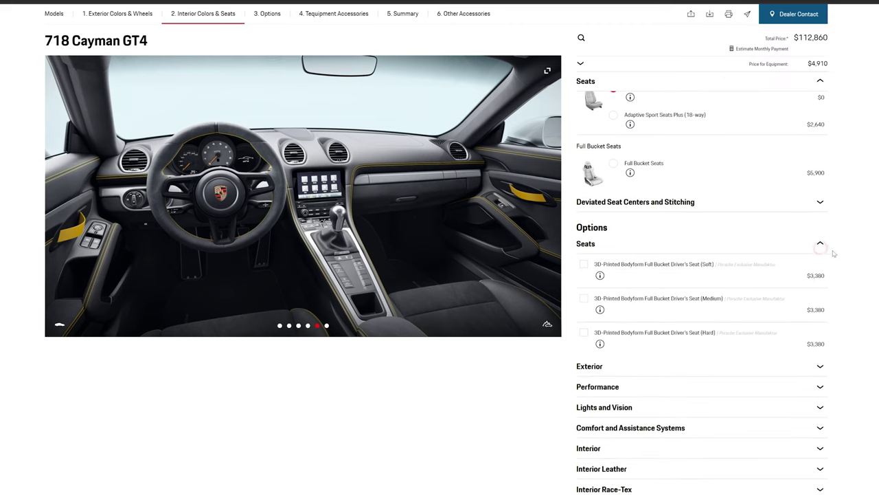
click(821, 244)
click(819, 264)
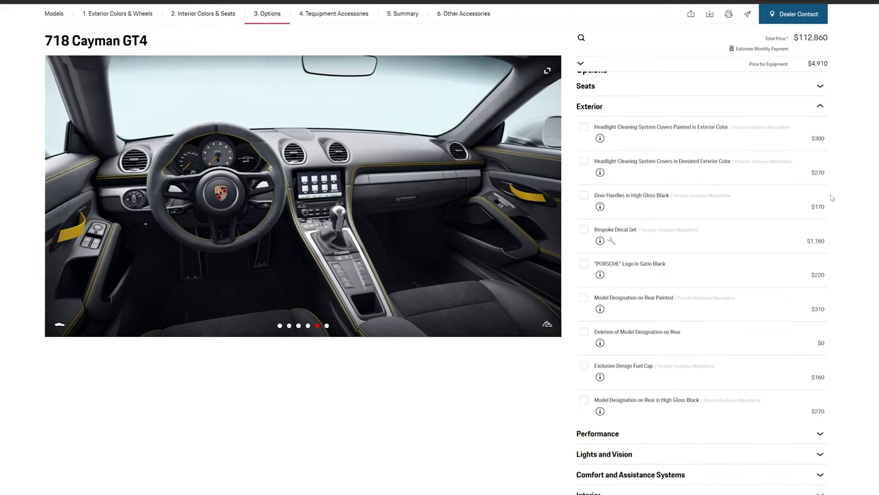
click(821, 110)
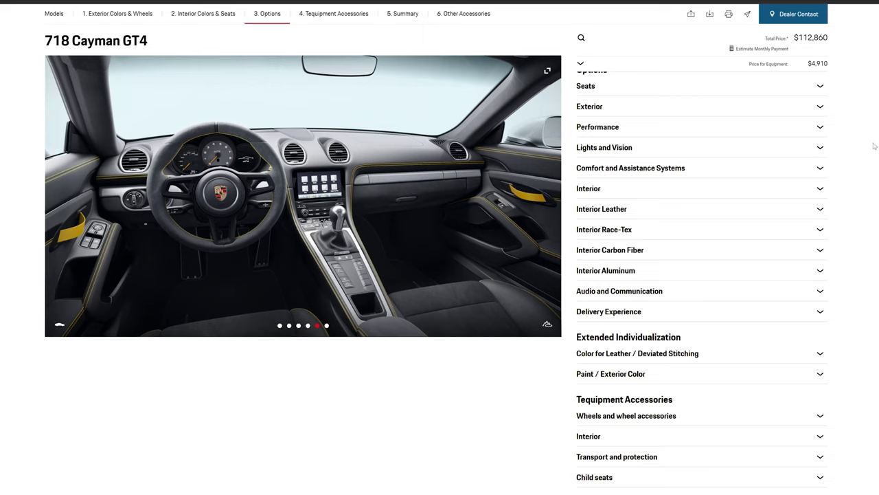
click(812, 129)
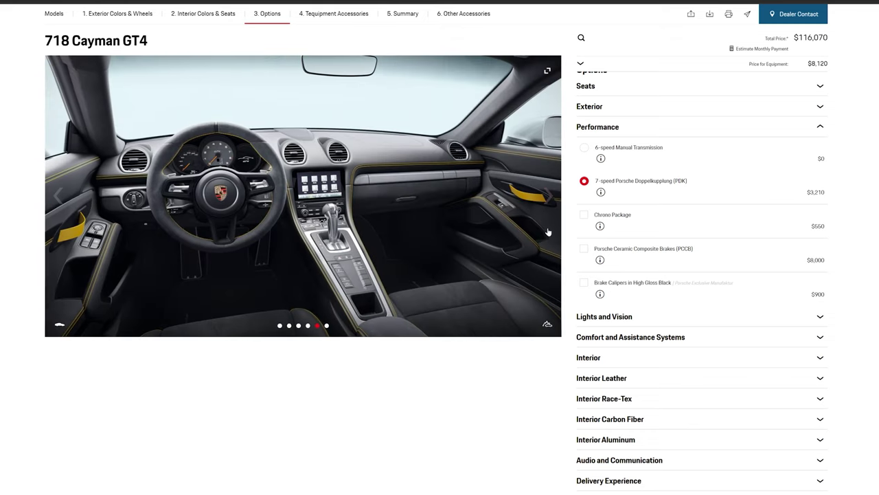
Add the Chrono Package ($550) and preview the car from the rear and side.
click(600, 225)
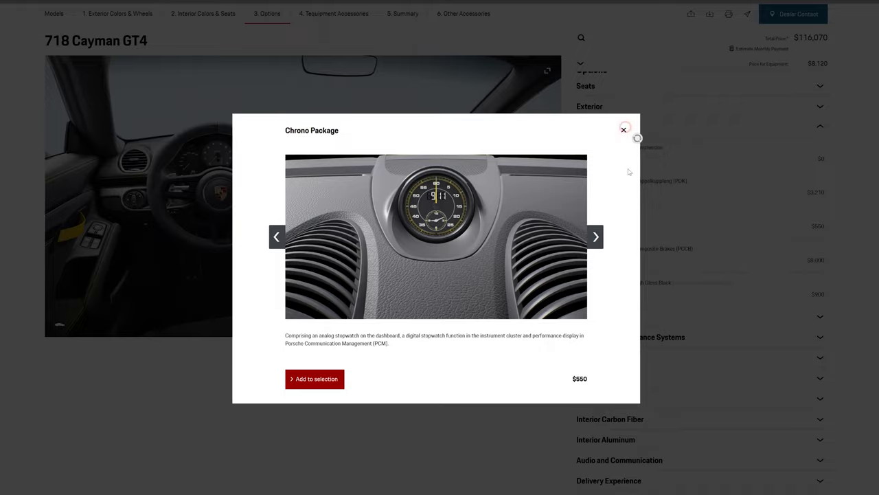
click(623, 130)
click(583, 215)
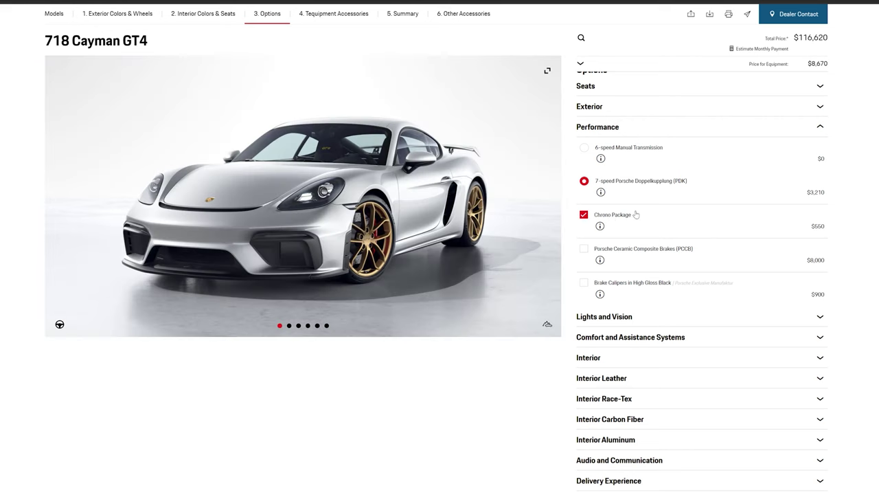
click(289, 326)
click(298, 326)
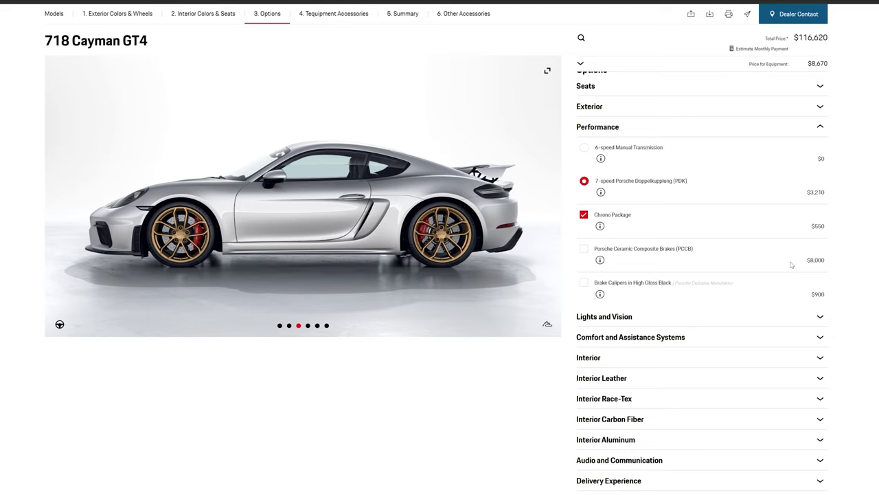
Add LED Headlights with PDLS+ ($2,140) from the Lights and Vision options.
scroll(724, 283, down, 1)
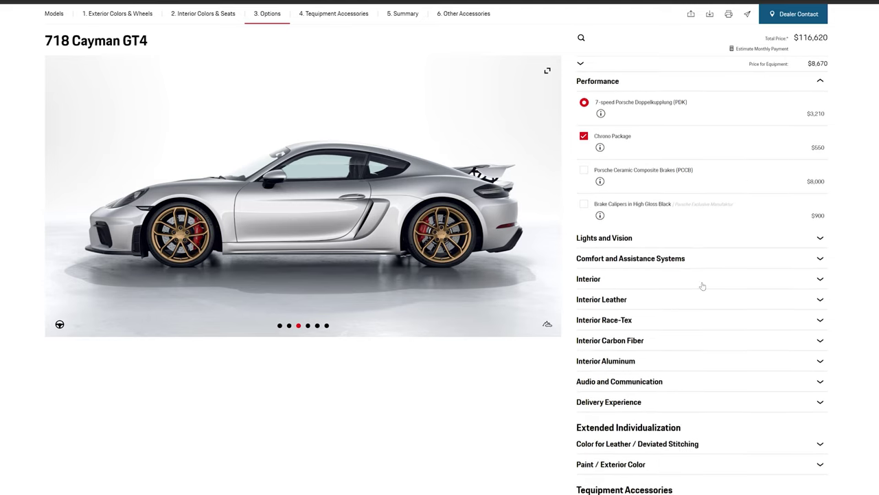
click(689, 242)
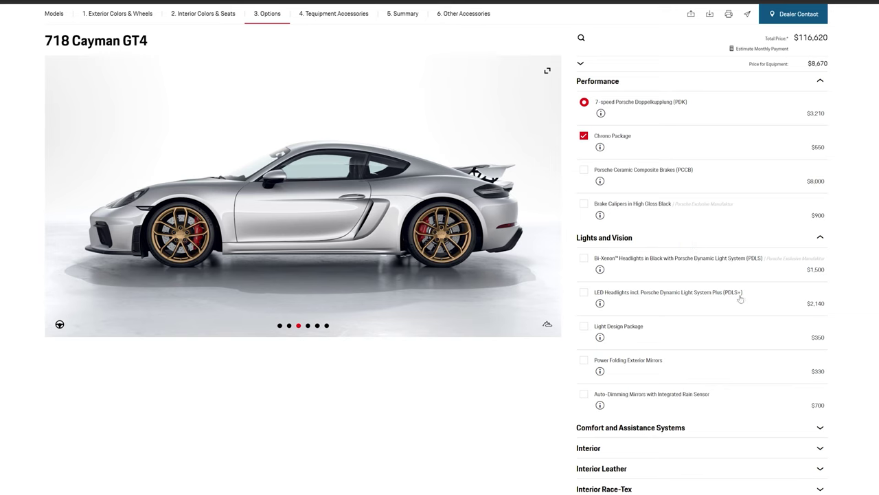
click(279, 326)
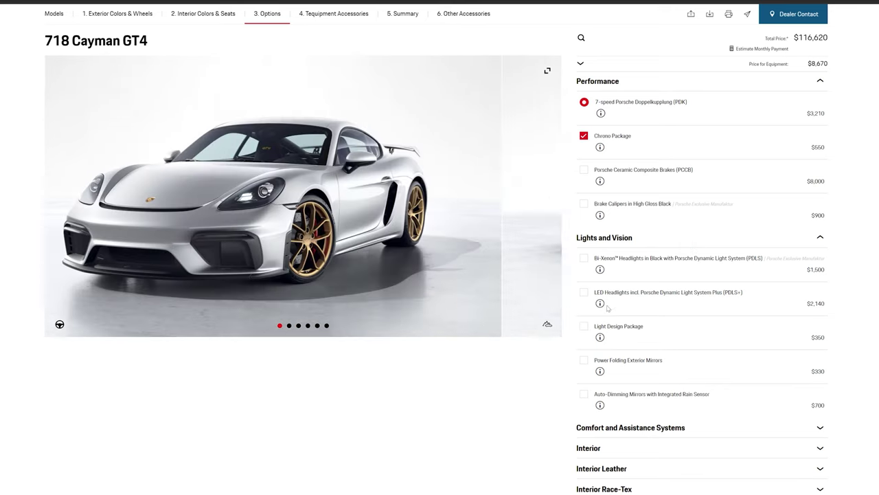
click(600, 303)
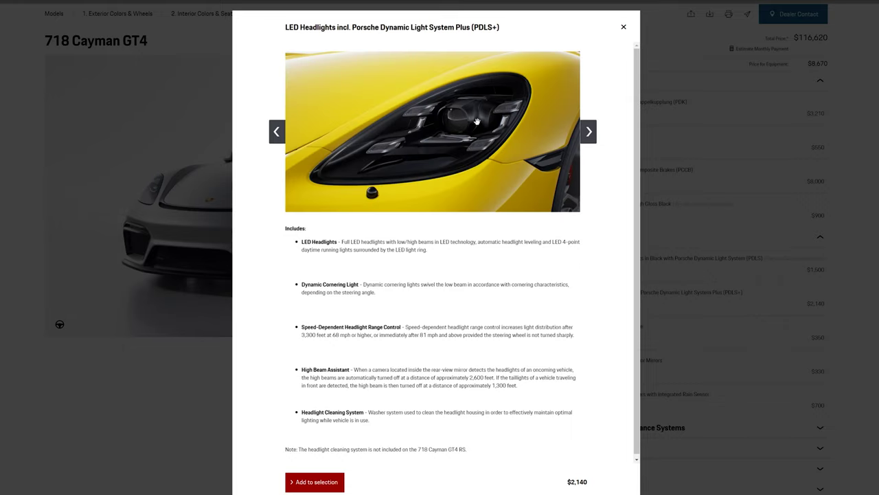
click(623, 28)
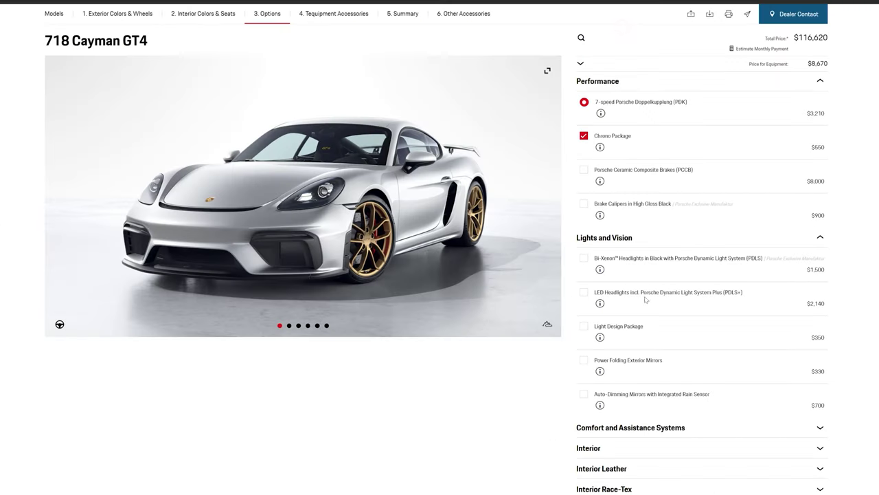
click(581, 294)
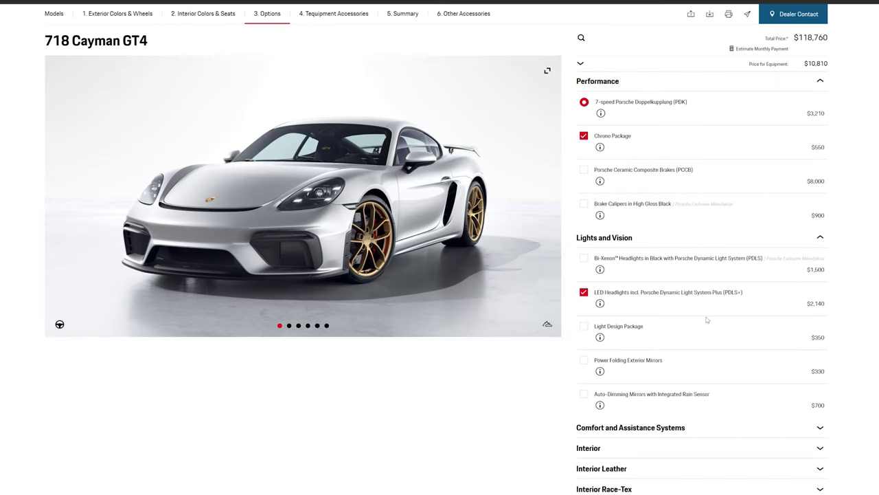
Add Preparation for Porsche Dashcam (Front) ($130) from Comfort and Assistance.
scroll(694, 313, down, 2)
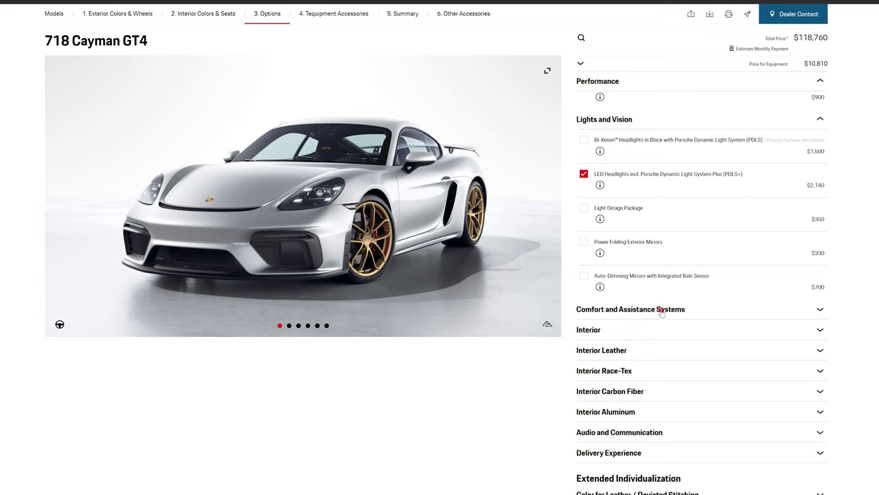
click(615, 309)
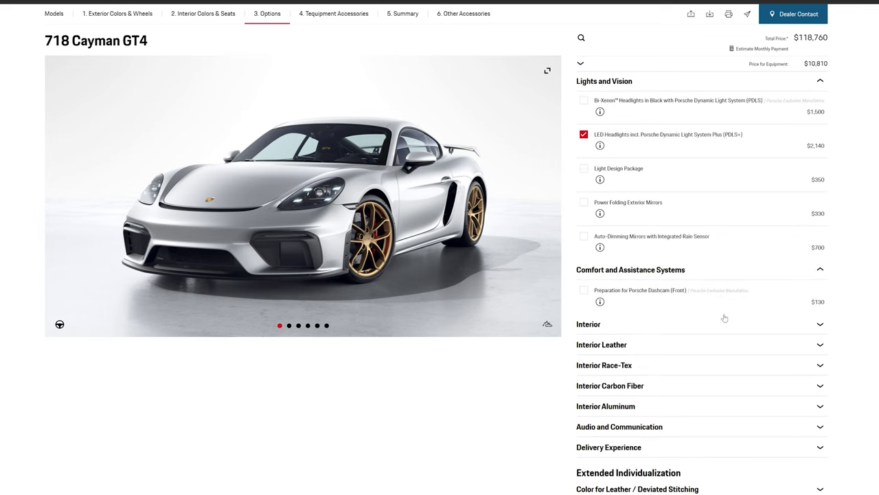
click(600, 301)
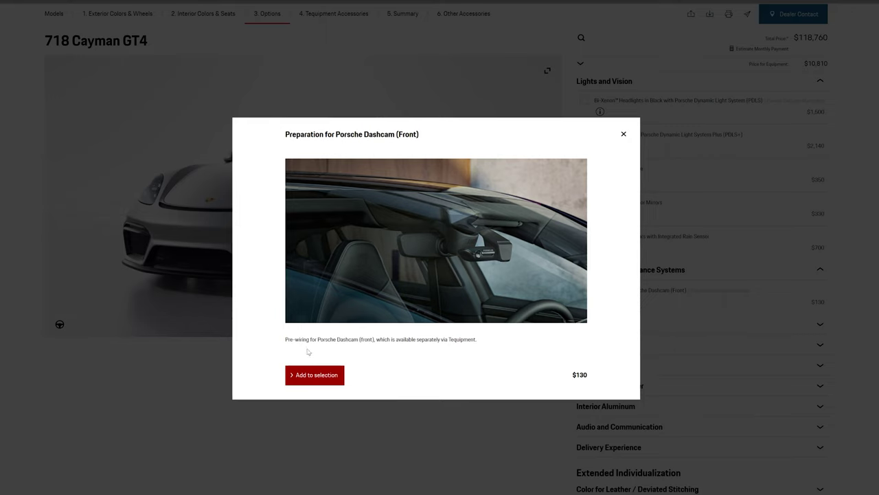
click(337, 376)
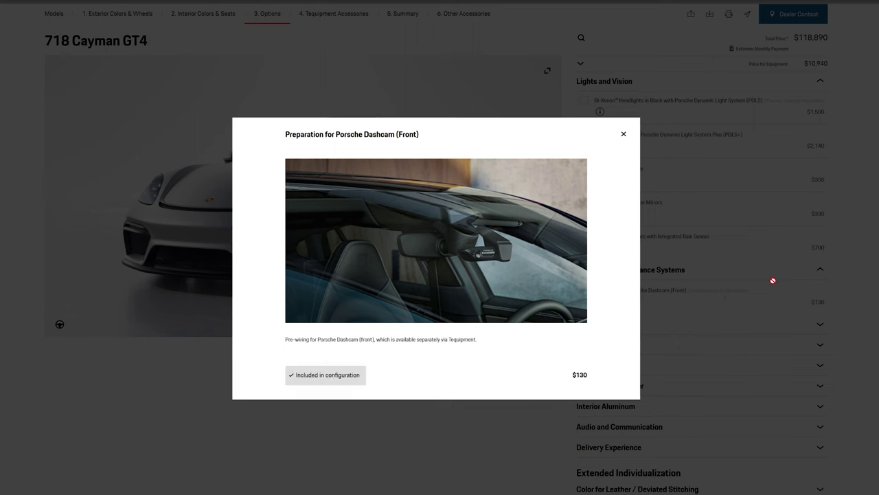
click(624, 134)
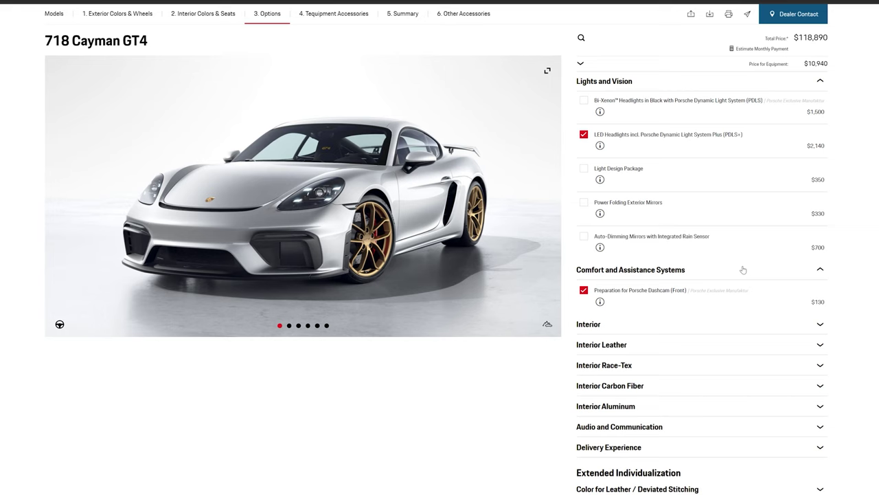
scroll(742, 274, down, 3)
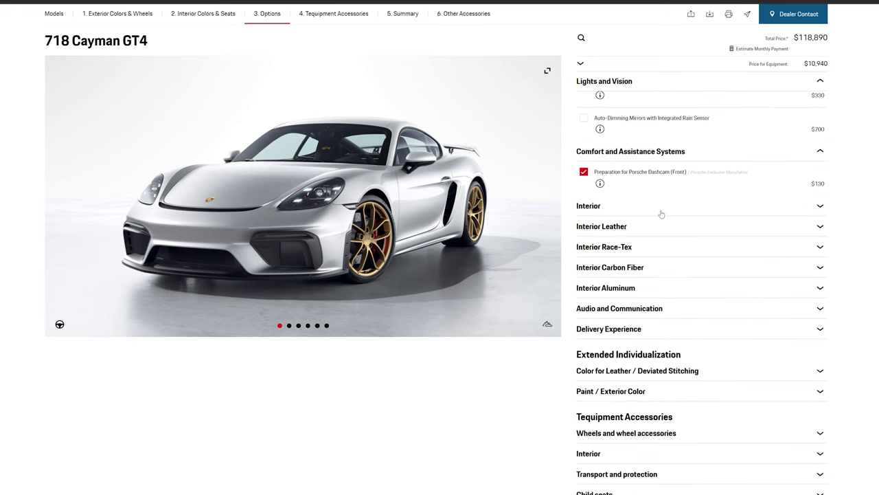
click(701, 212)
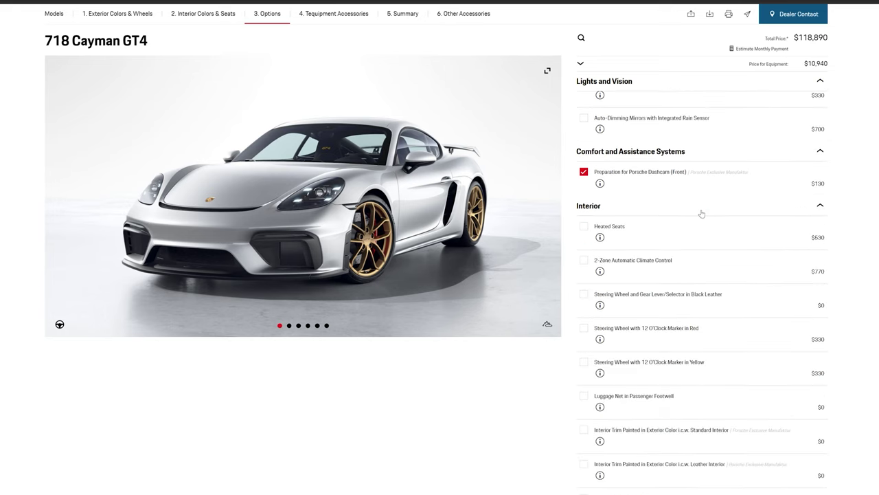
Add the yellow 12 o'clock marker steering wheel option.
scroll(646, 233, down, 1)
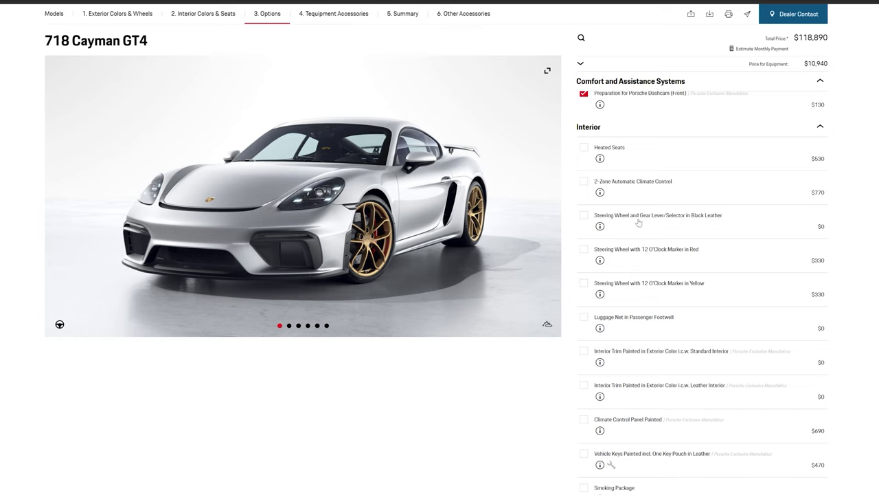
click(600, 294)
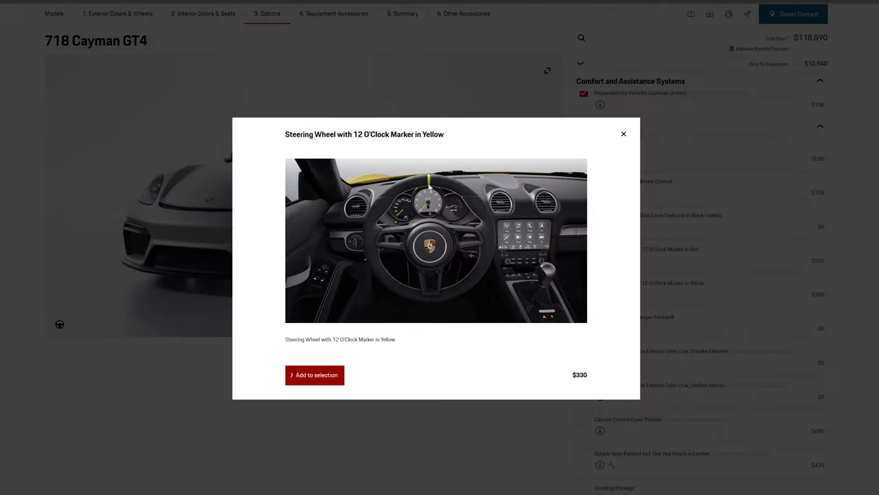
click(321, 382)
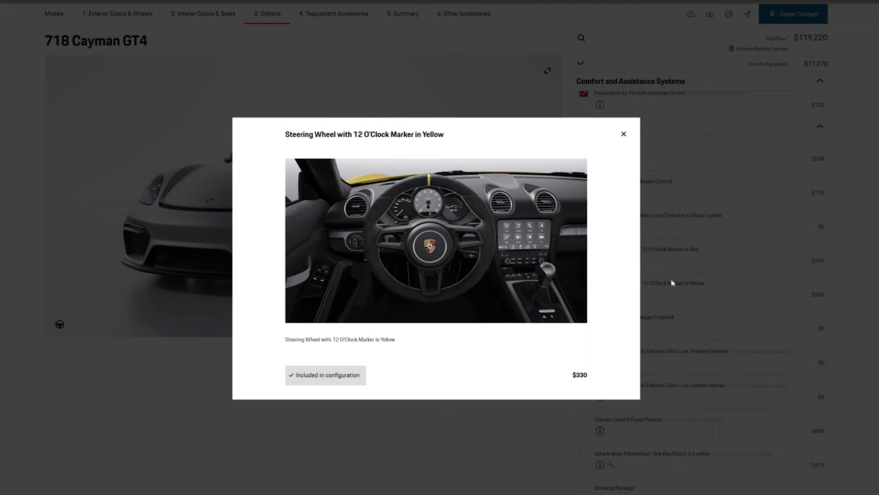
click(623, 134)
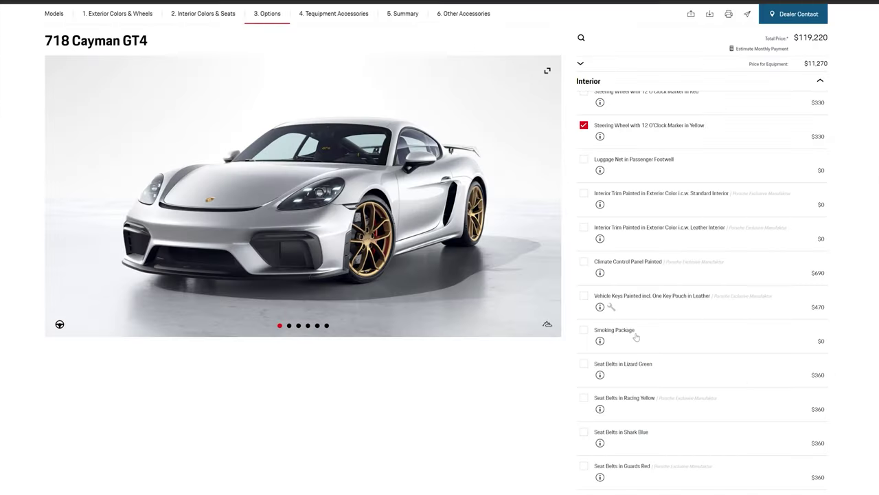
Add Racing Yellow seat belts ($360), bringing the total to $119,580.
scroll(633, 323, down, 3)
scroll(592, 363, down, 2)
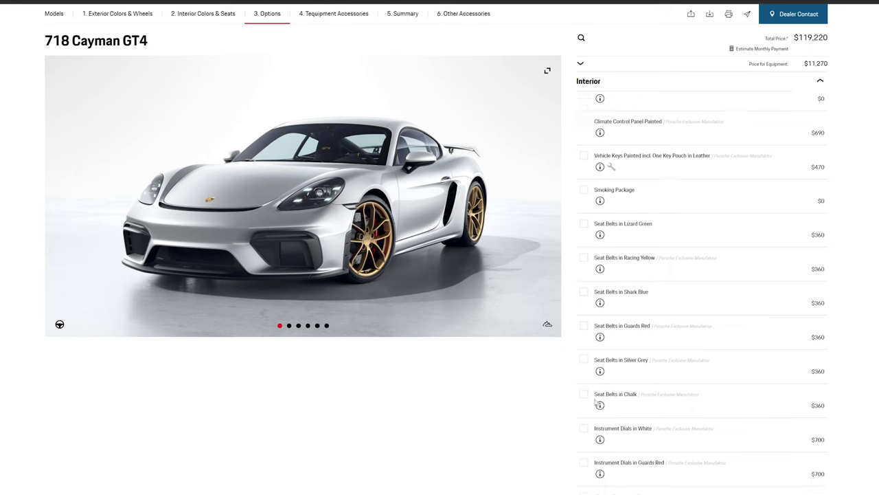
click(584, 202)
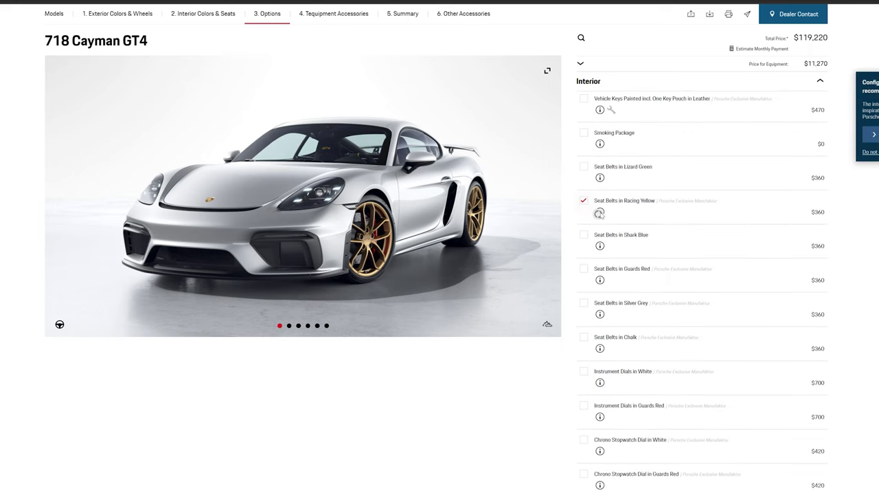
click(318, 325)
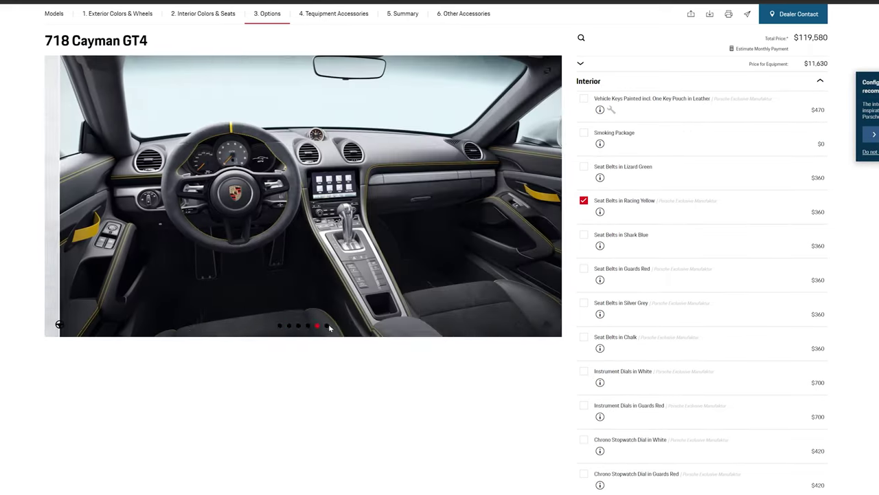
click(326, 325)
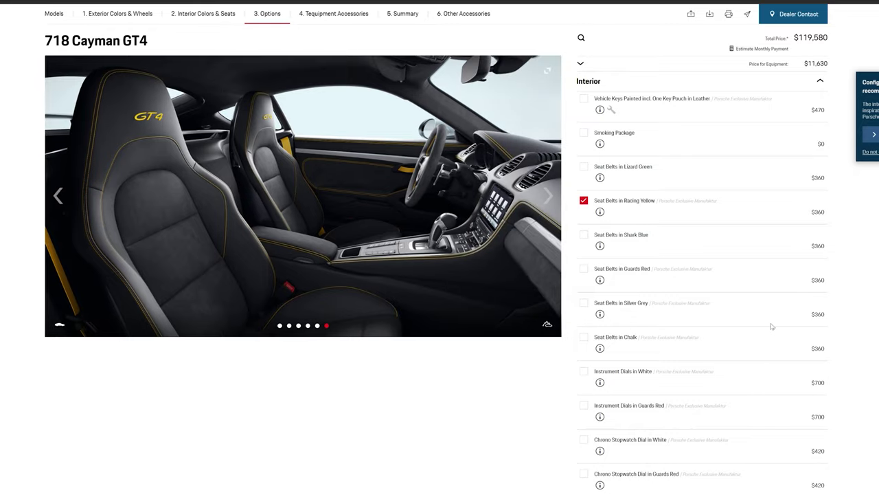
click(608, 380)
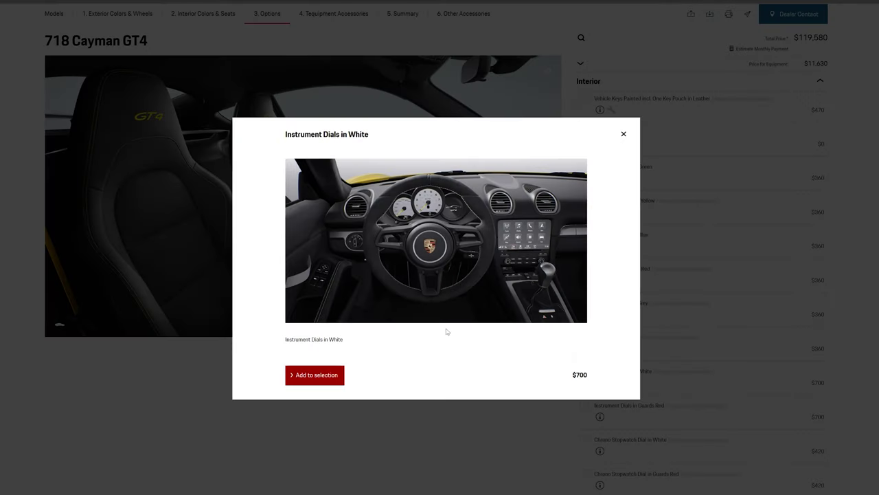
Add Instrument Dials in White ($700).
click(319, 378)
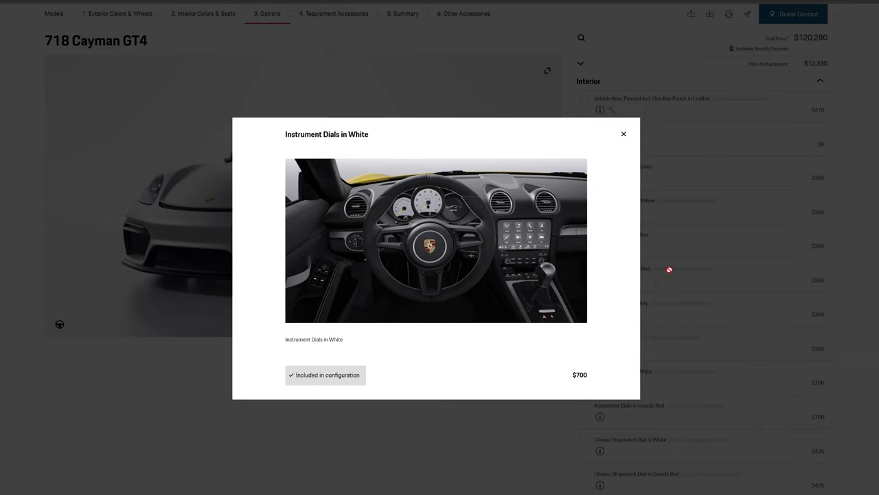
click(623, 134)
scroll(599, 369, down, 1)
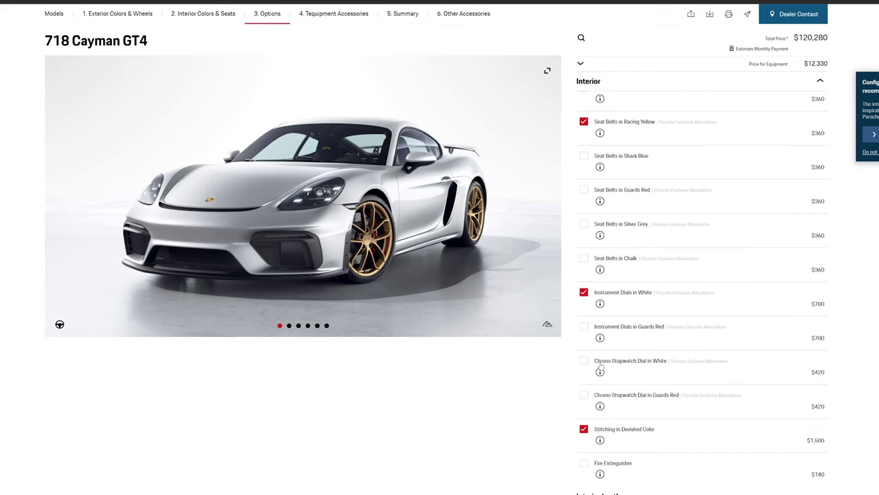
Add the white Chrono stopwatch dial and a fire extinguisher, reaching $120,840.
click(599, 370)
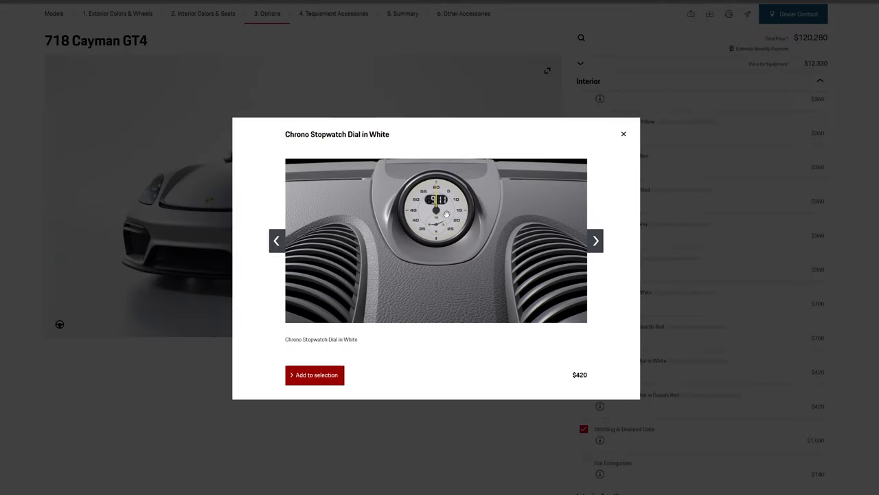
click(625, 136)
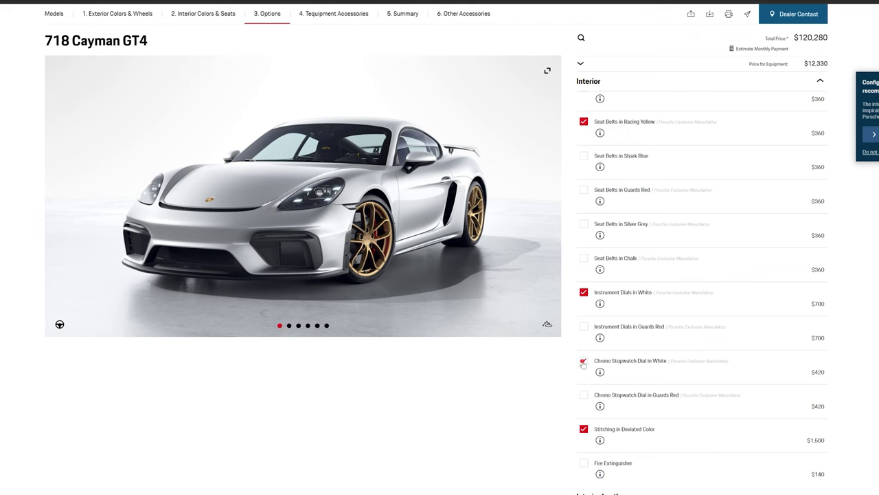
scroll(643, 283, down, 2)
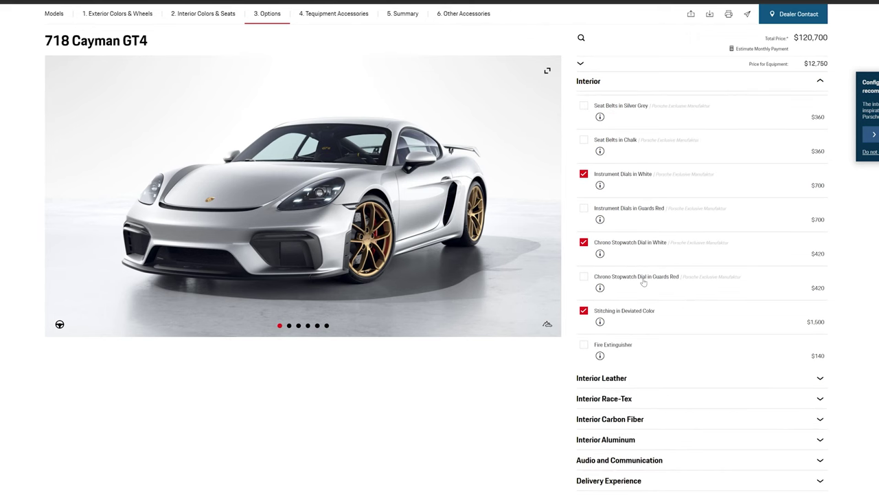
click(584, 345)
scroll(680, 313, down, 2)
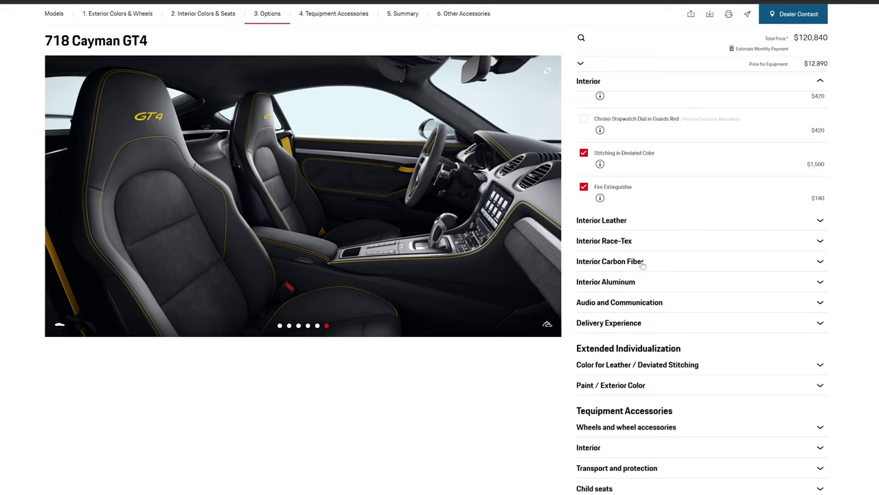
Glance at Interior Carbon Fiber options, then list the Audio and Communication choices.
click(664, 262)
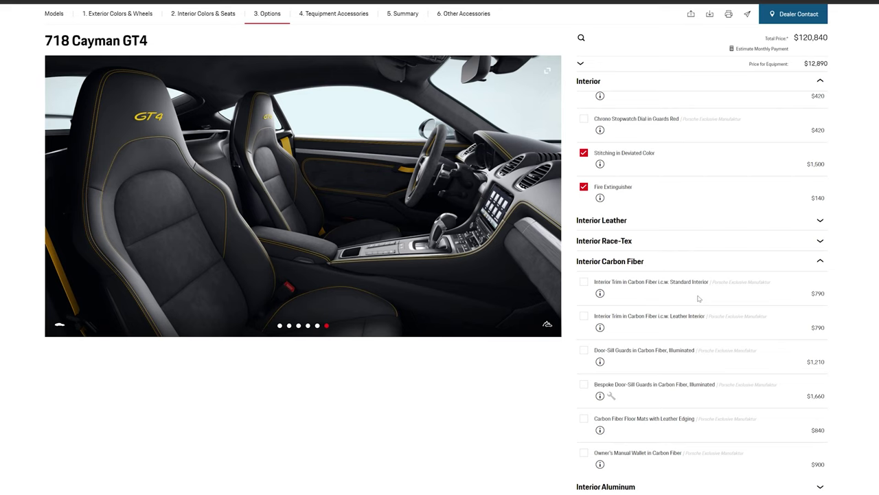
click(649, 262)
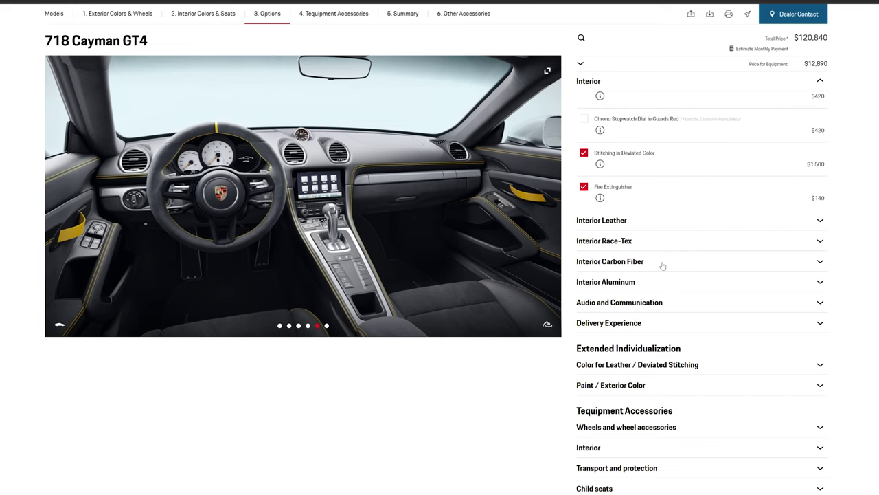
click(658, 303)
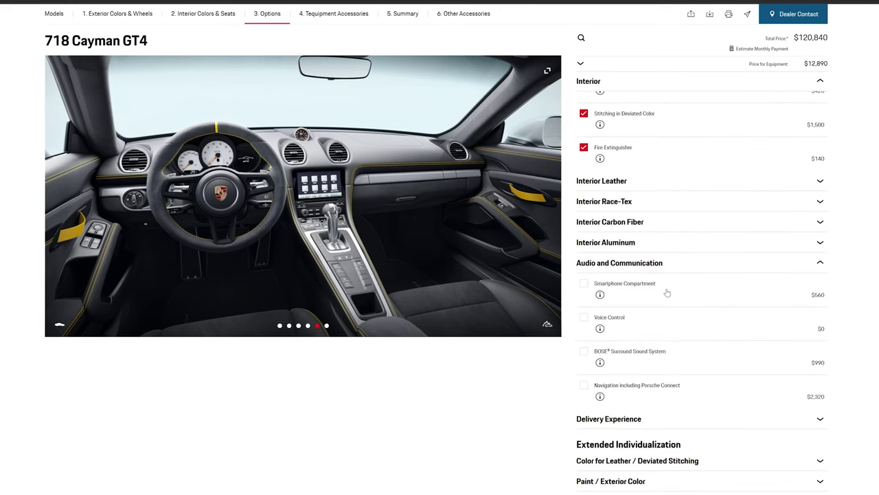
Add the Smartphone Compartment ($560) and the BOSE Surround Sound System ($990).
click(600, 295)
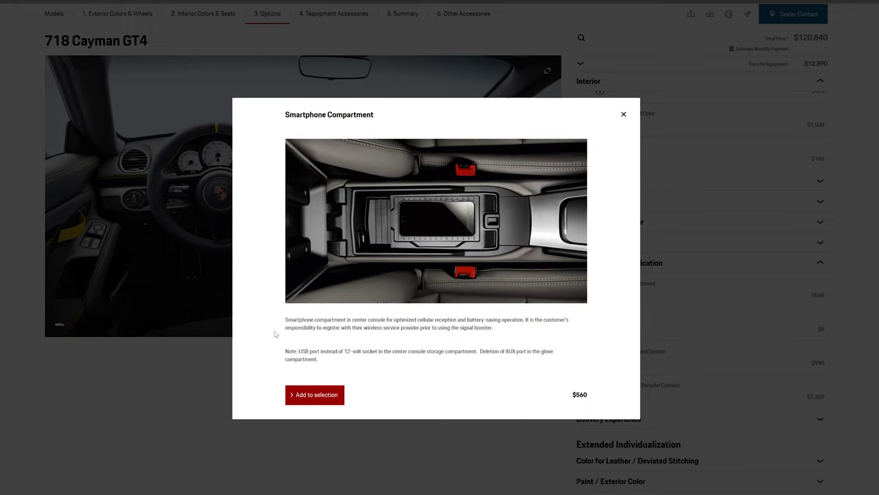
click(314, 394)
click(584, 353)
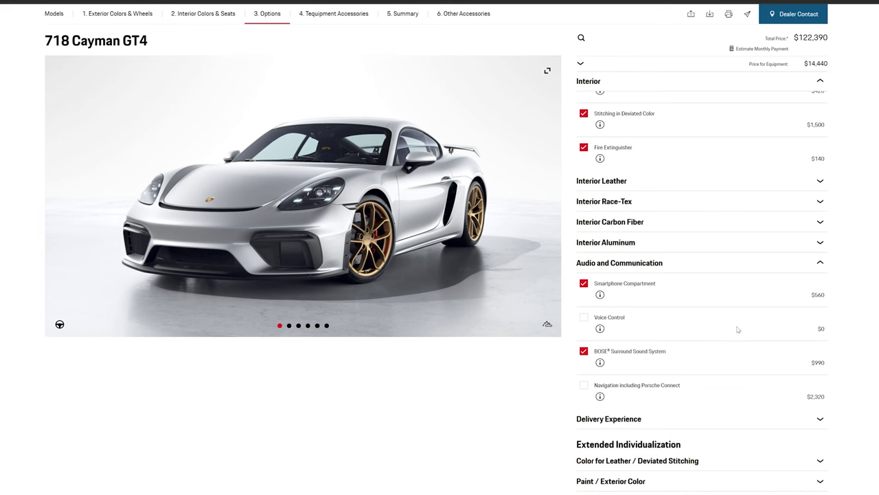
Check the equipment price and the new $122,390 total, then show the car full screen.
scroll(732, 327, down, 2)
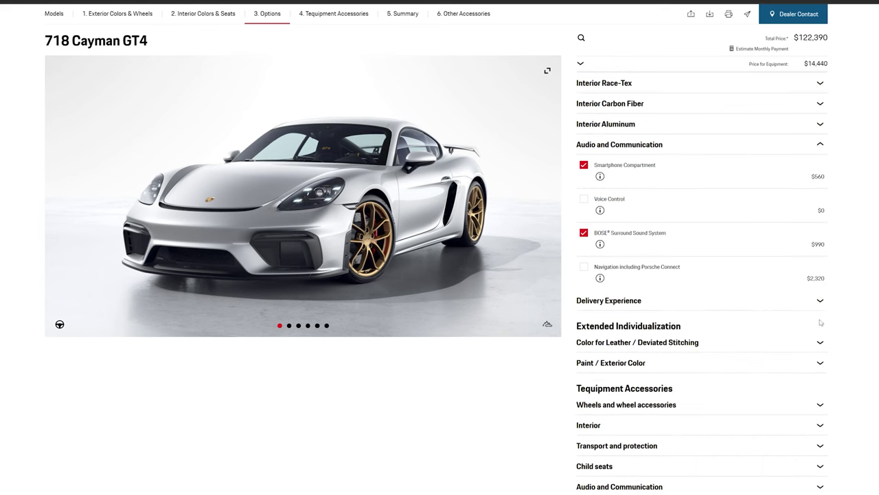
scroll(817, 327, up, 5)
drag(806, 64, 827, 65)
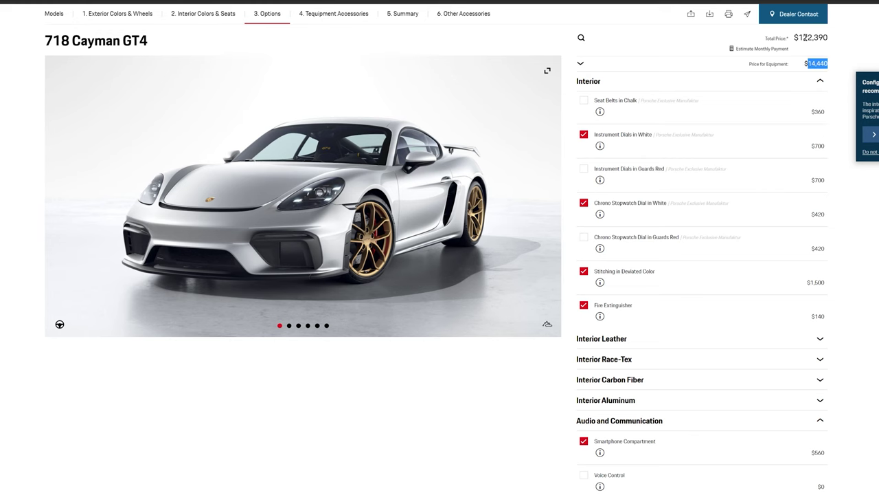
drag(801, 38, 826, 38)
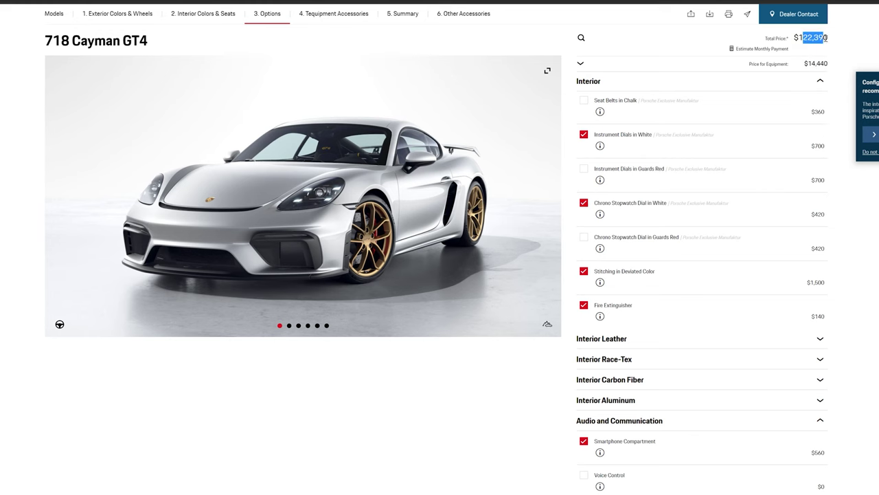
click(843, 246)
click(548, 71)
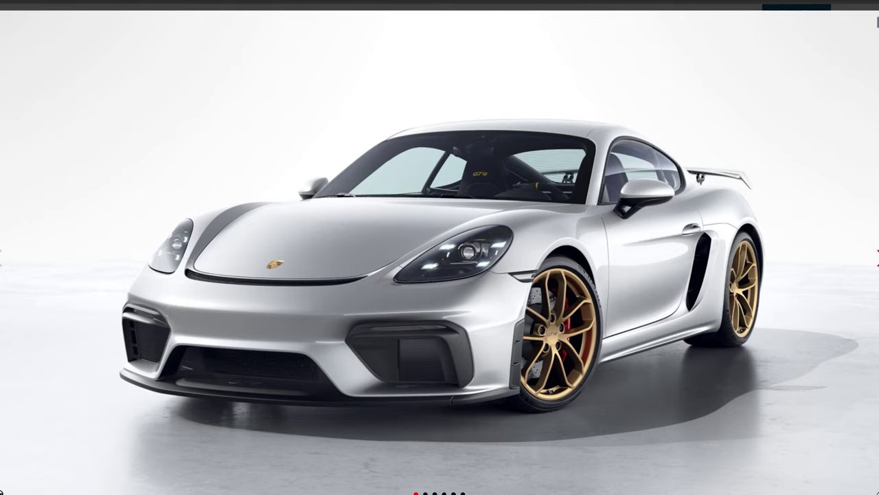
Advance the gallery past the rear view to the black seats with yellow stitching and belts.
key(Right)
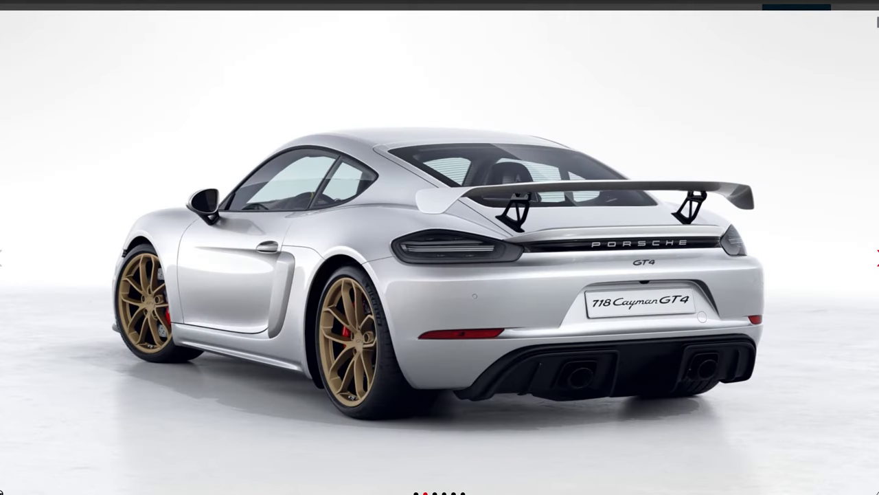
key(Right)
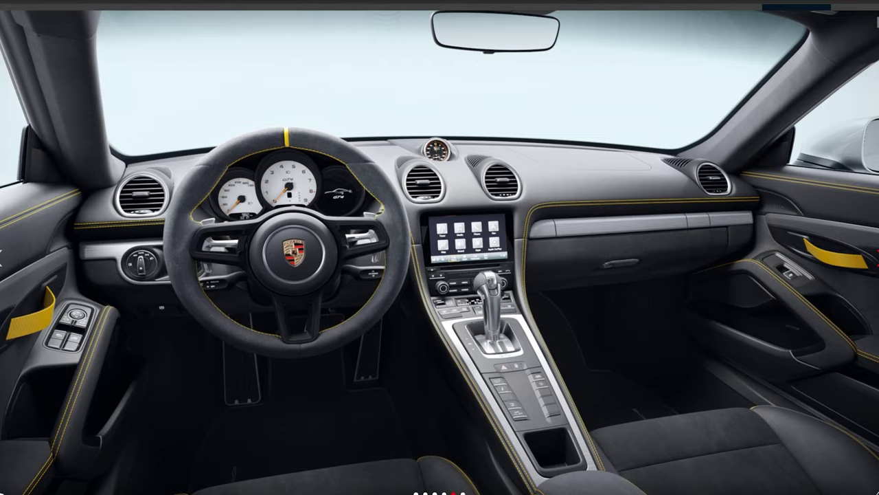
key(Right)
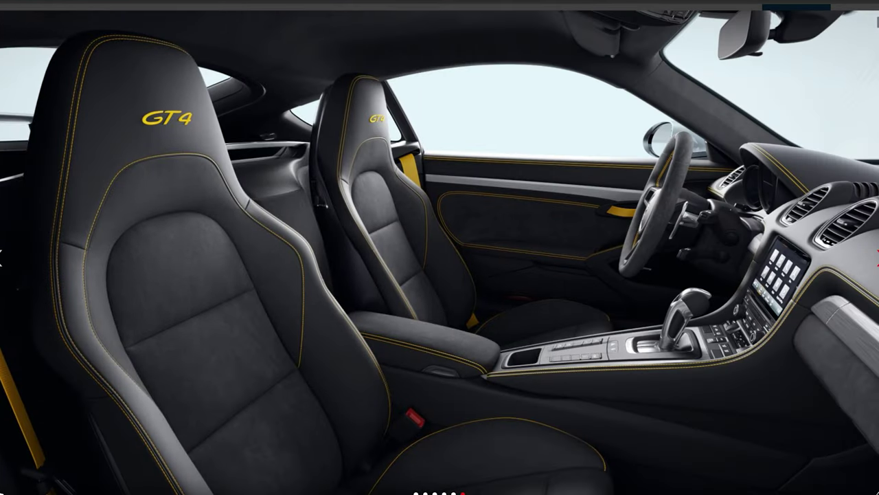